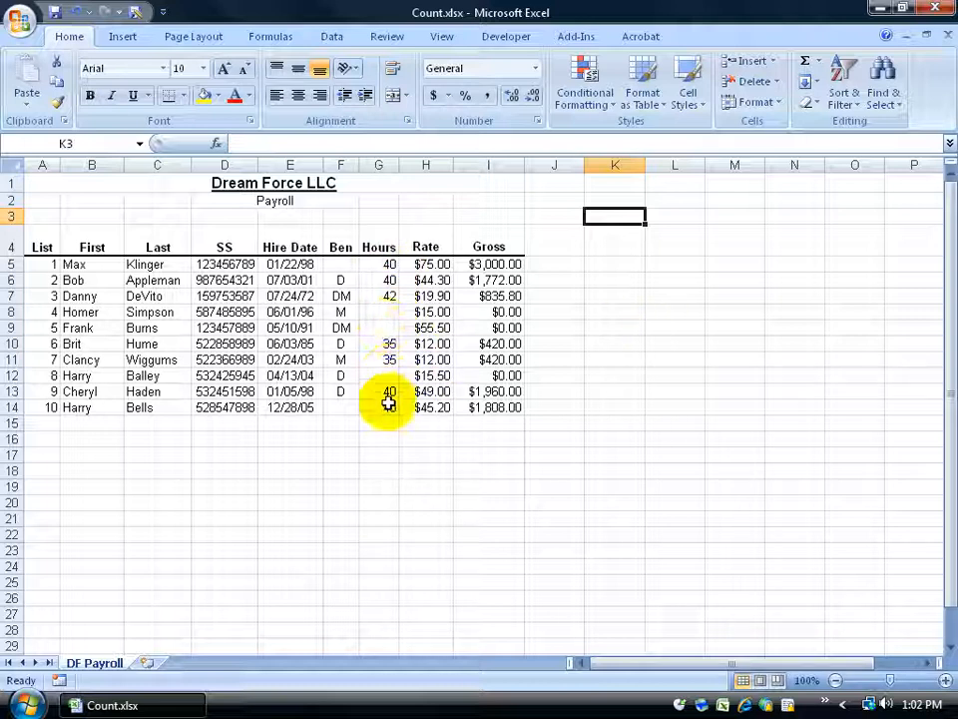
left_click(380, 311)
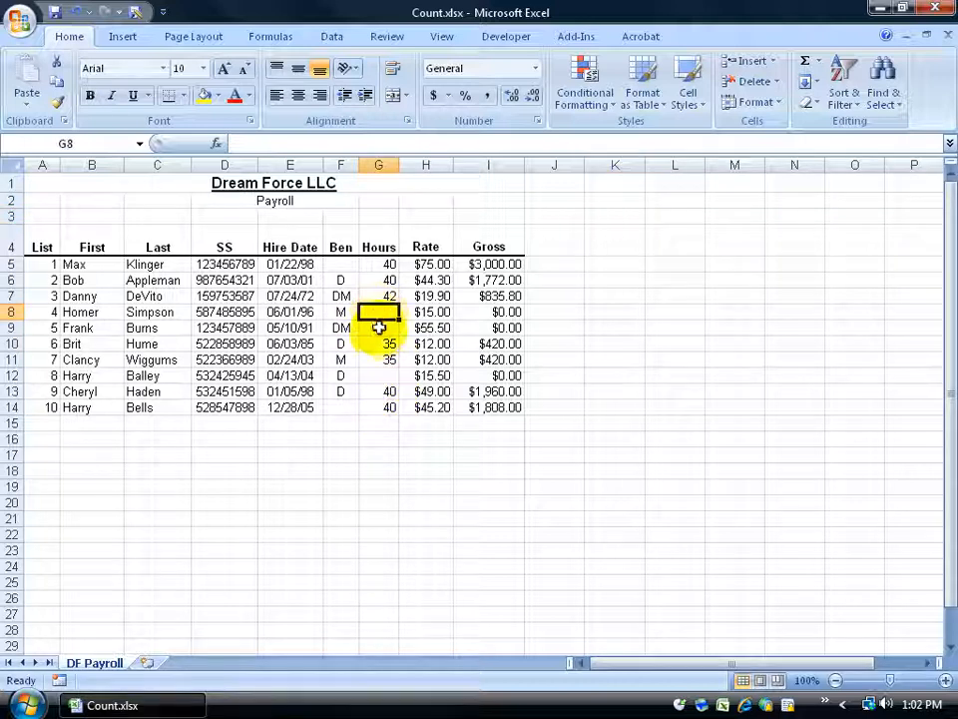
left_click(380, 327)
left_click(379, 375)
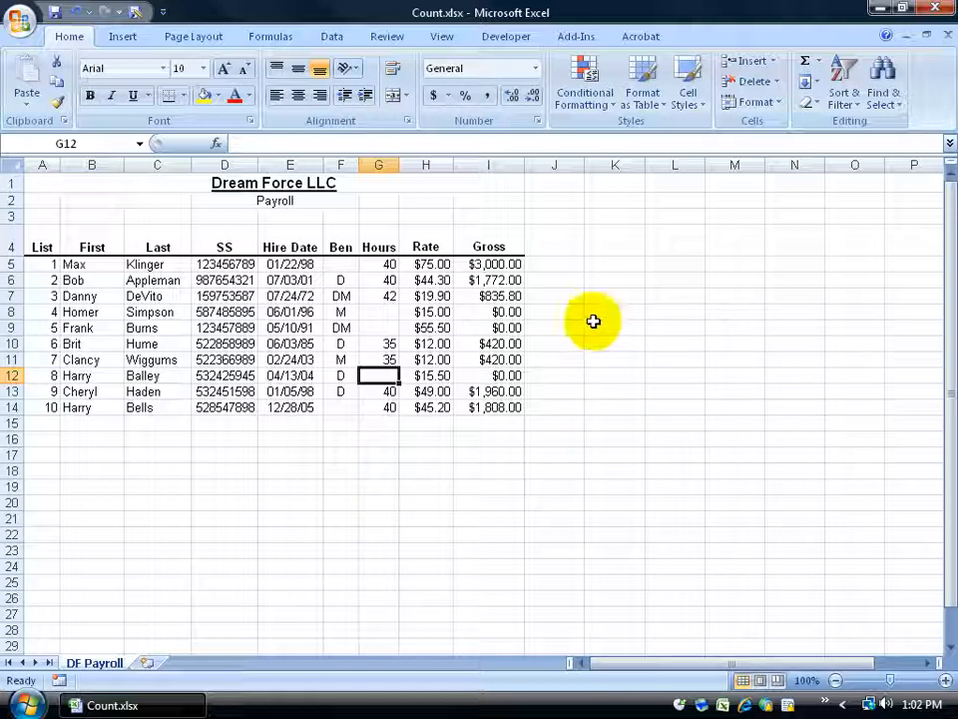
Enter the label "Count (count up all cells with a #)" in cell K3
left_click(596, 215)
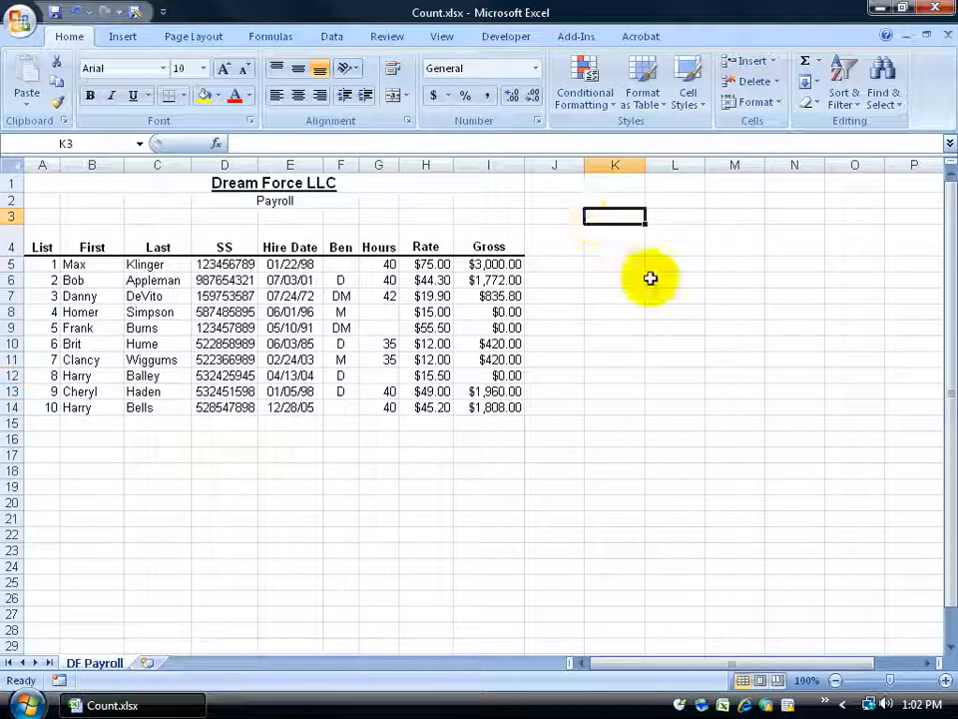
type("Count")
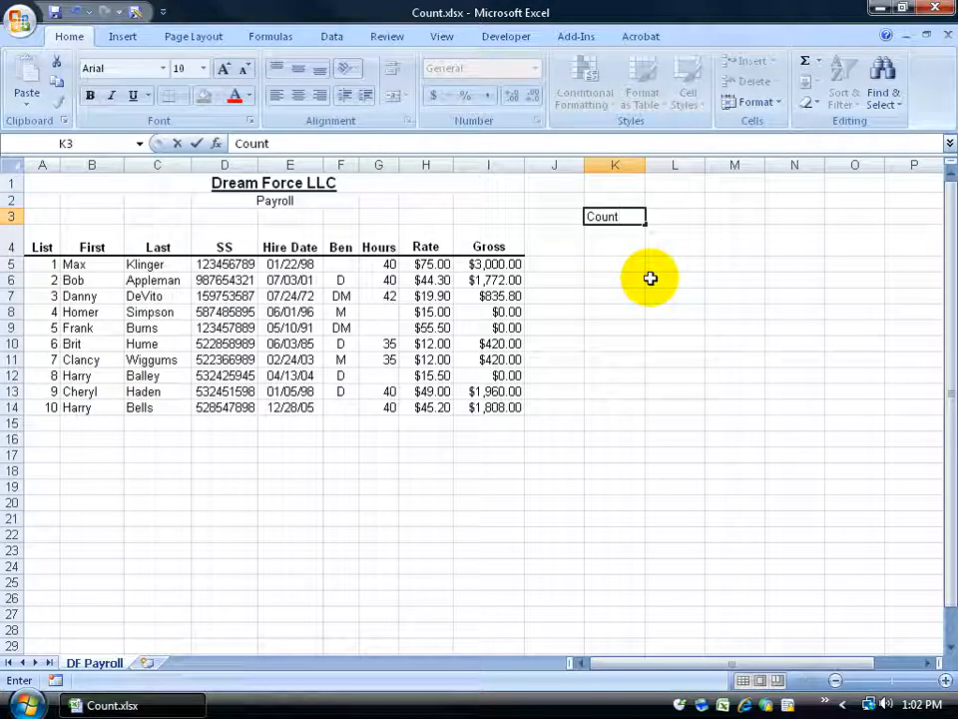
type(" (count")
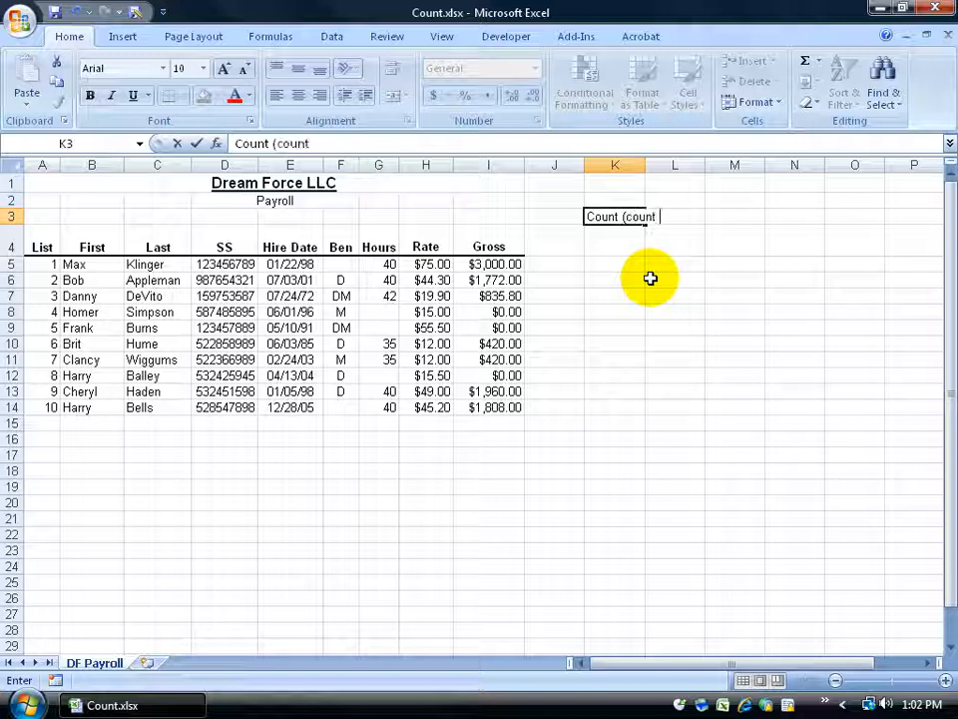
type(" up all cells with a")
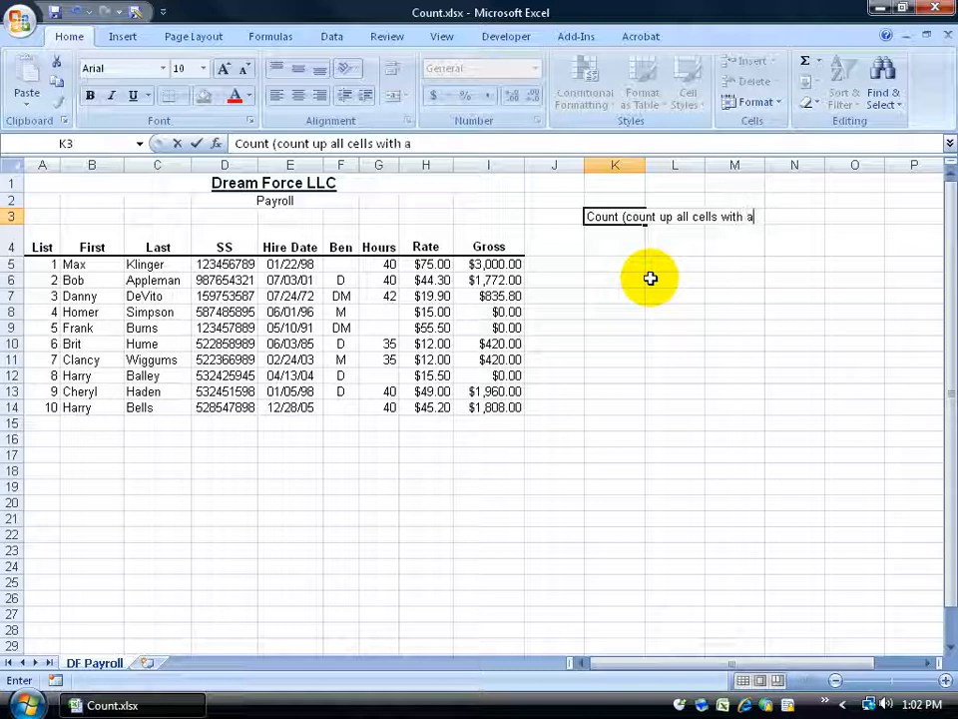
type(" #)")
key("Return")
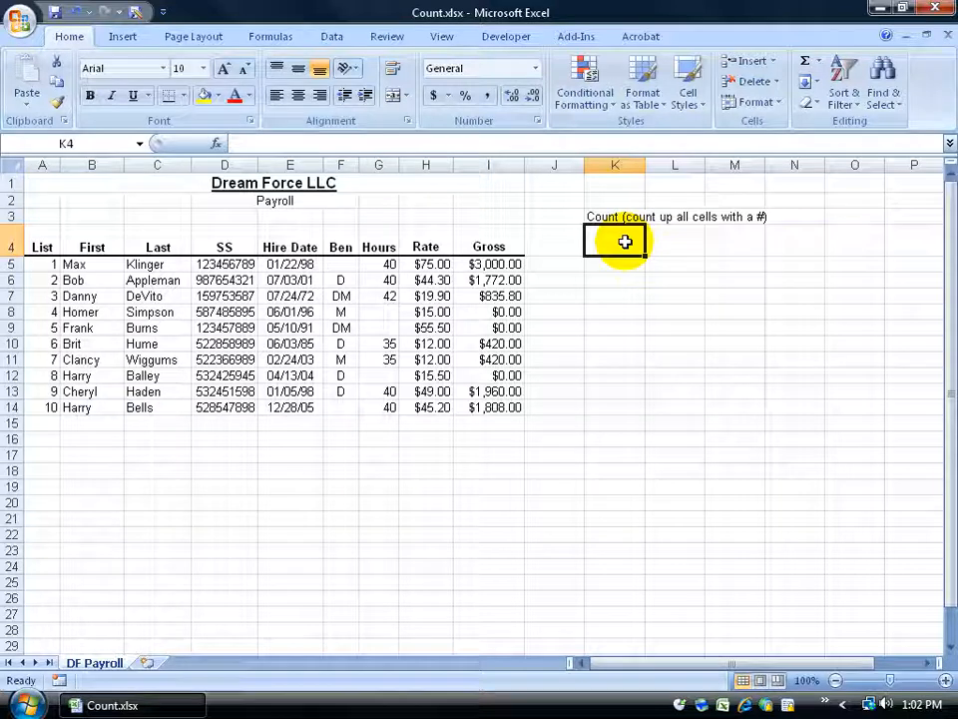
Enter a COUNT formula in cell K4 that counts the numeric Hours entries in G5:G14
type("=")
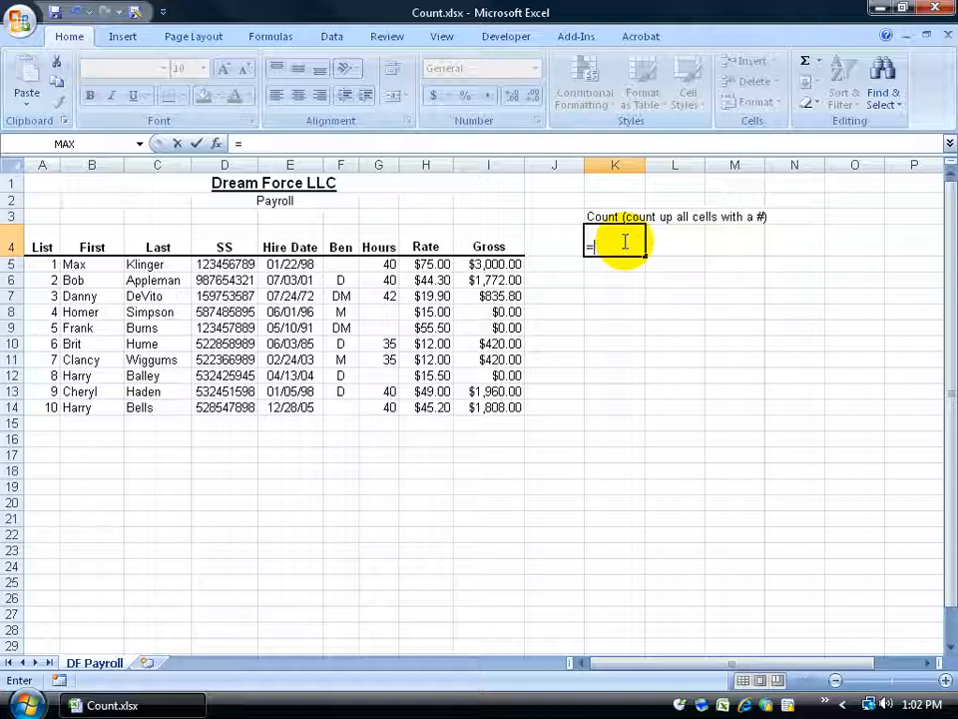
type("co")
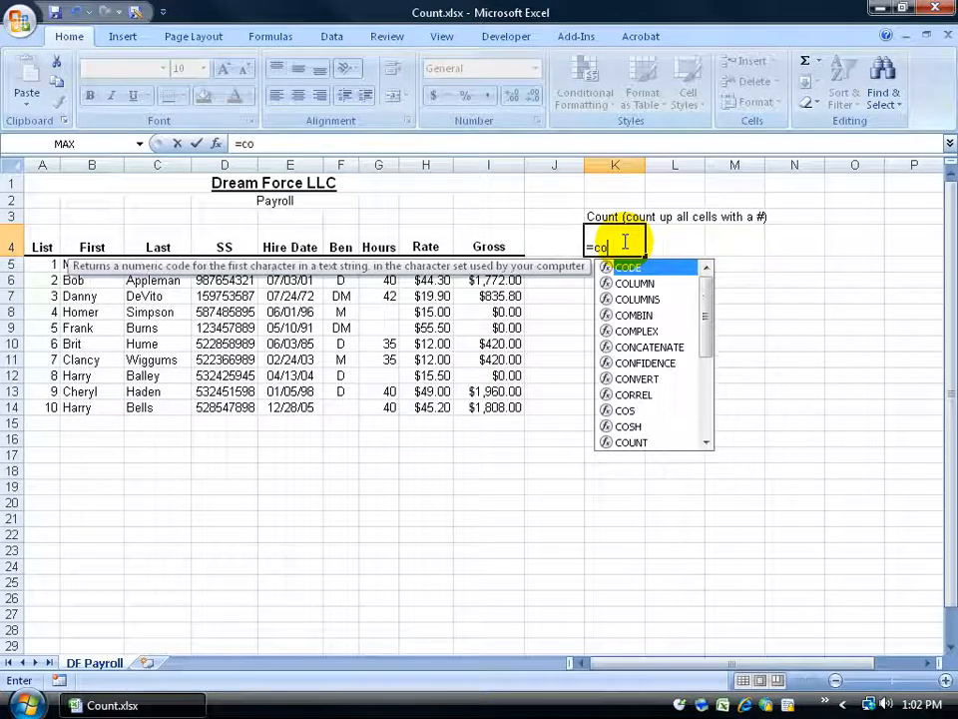
type("u")
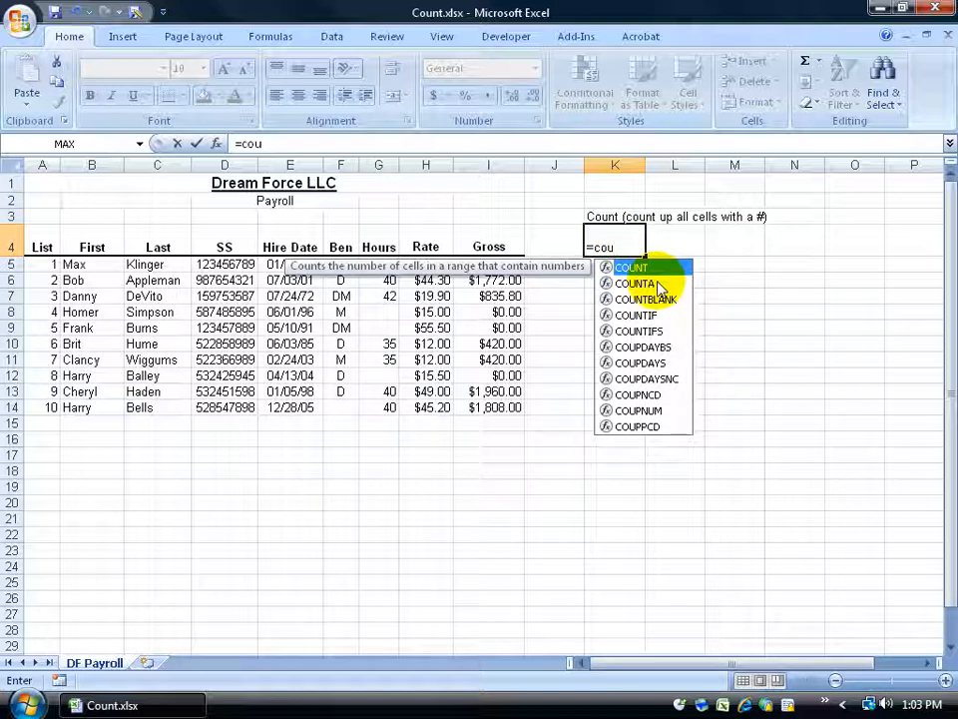
double_click(632, 268)
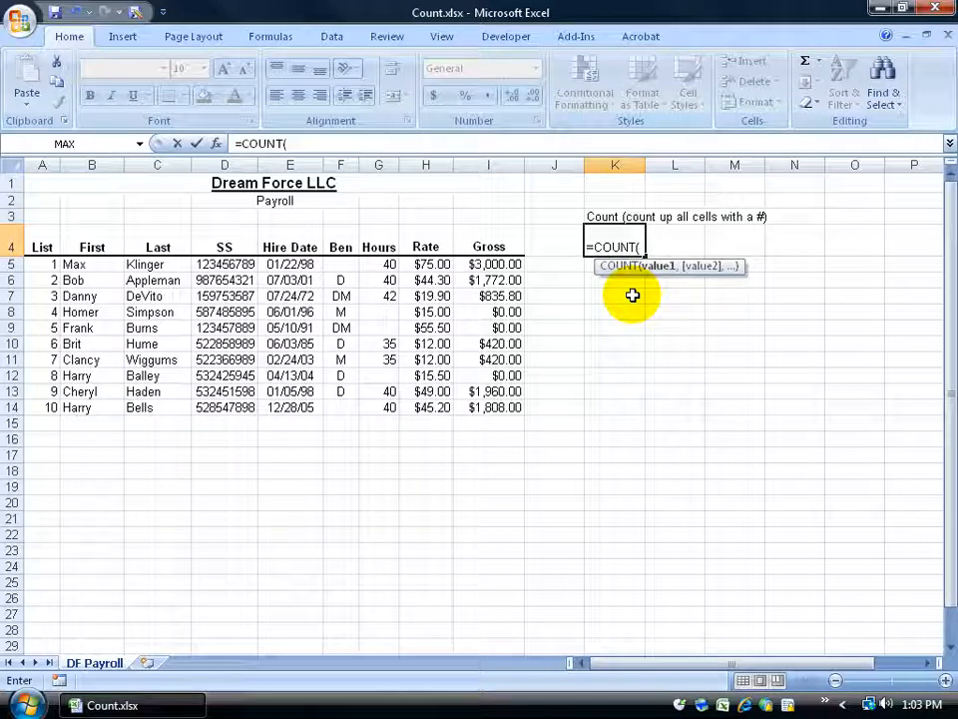
left_click_drag(387, 263, 389, 407)
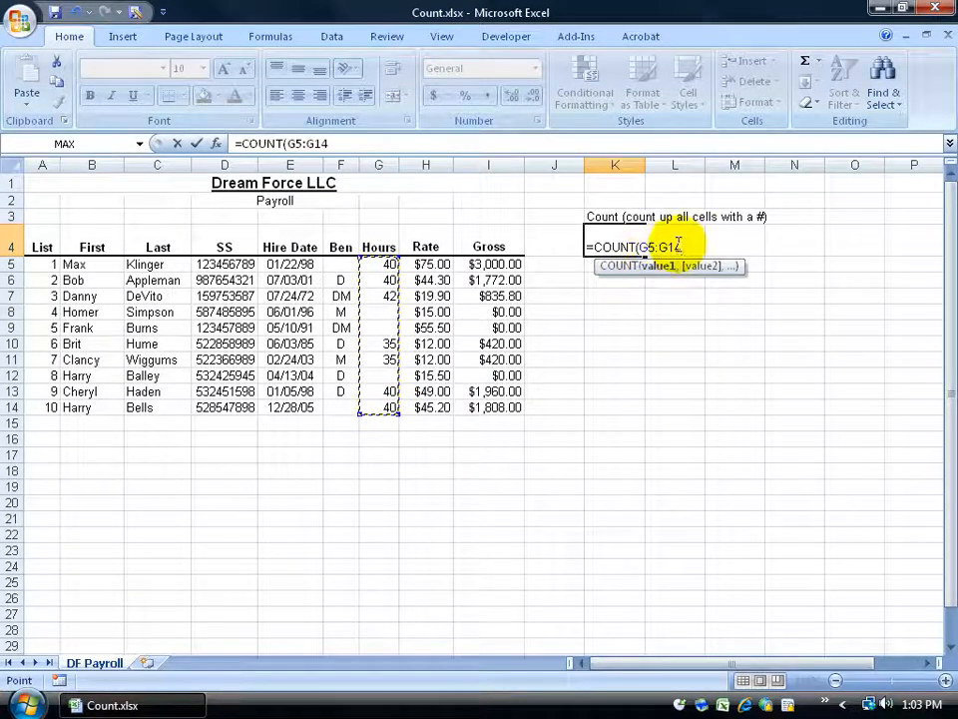
key("Return")
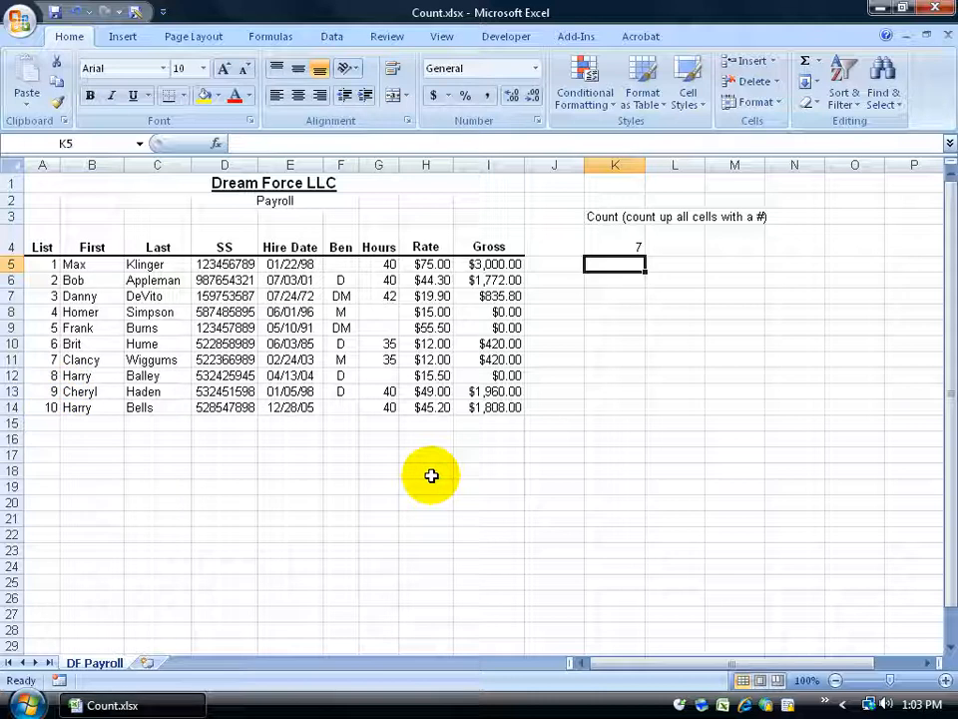
left_click(379, 377)
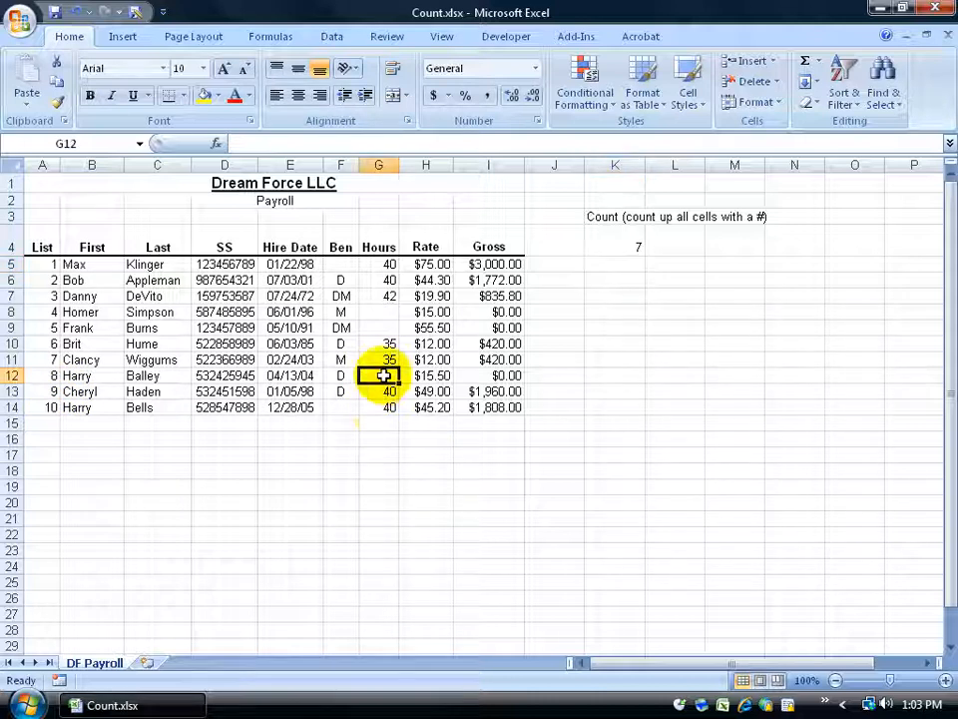
left_click(380, 312)
left_click_drag(388, 264, 385, 404)
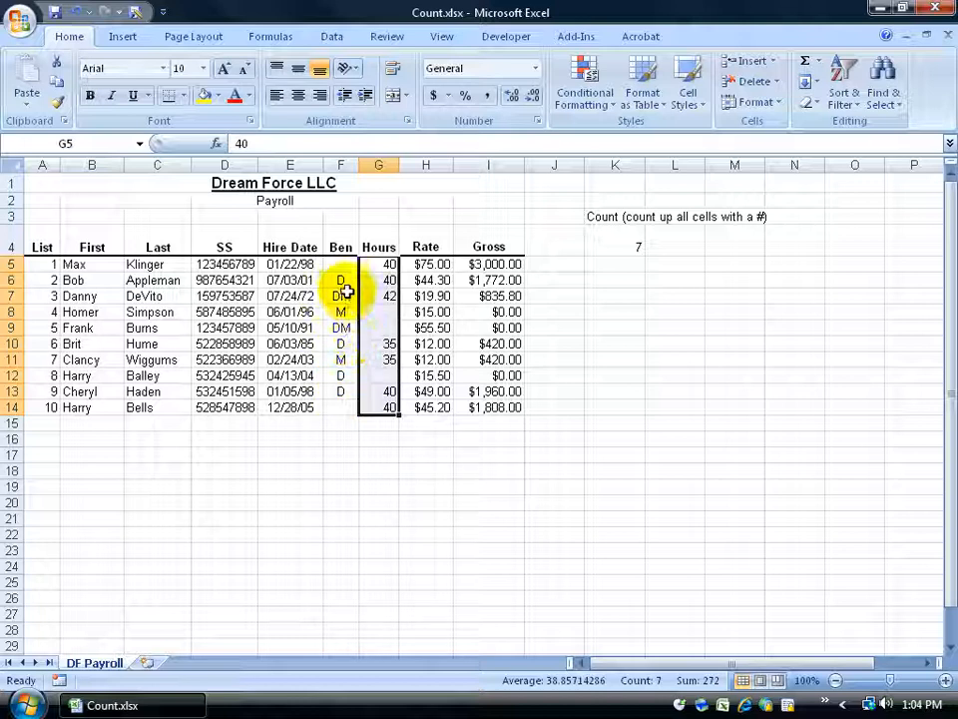
Enter the label "CountA (counts cells that are NOT empty)" in cell K8
left_click(626, 312)
type("CountA")
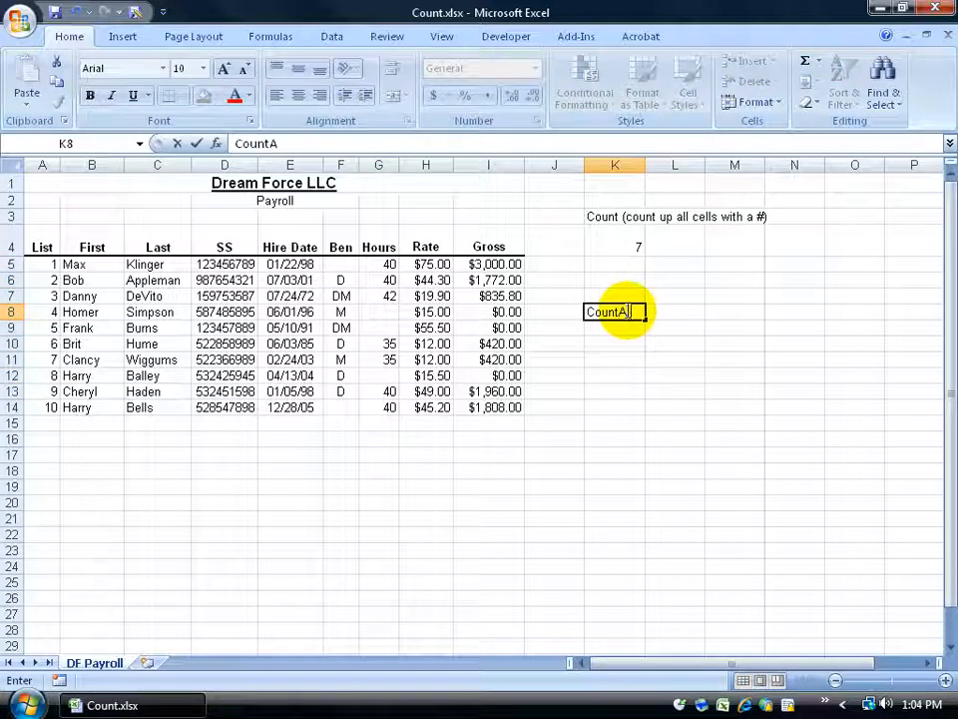
type(" (Count")
key("BackSpace")
key("BackSpace")
key("BackSpace")
key("BackSpace")
key("BackSpace")
type("counts cells that ")
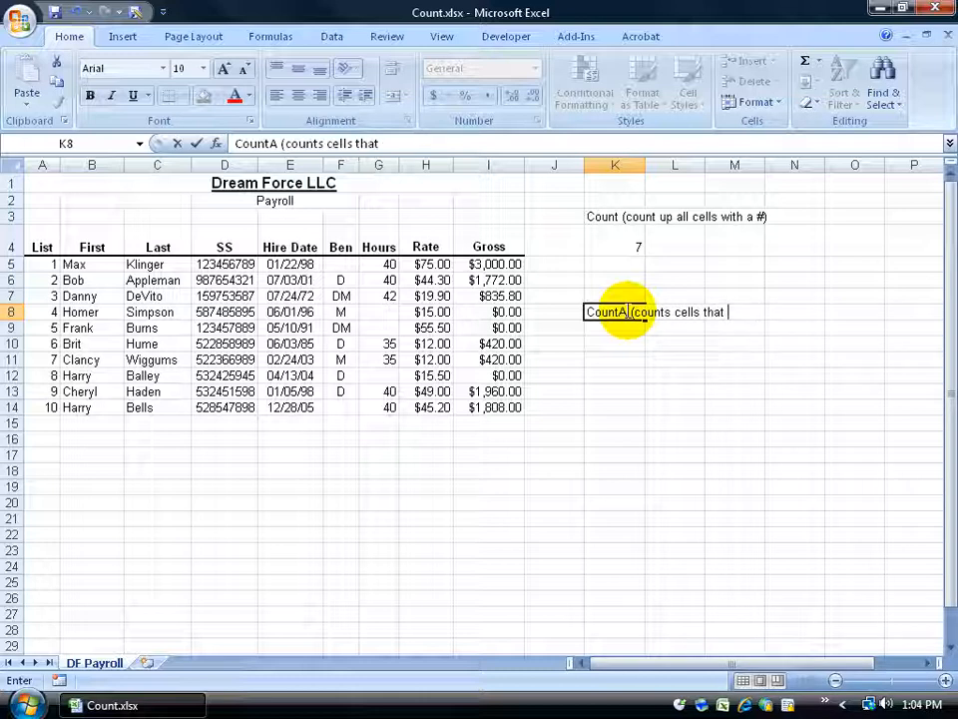
type("are NOT emplty")
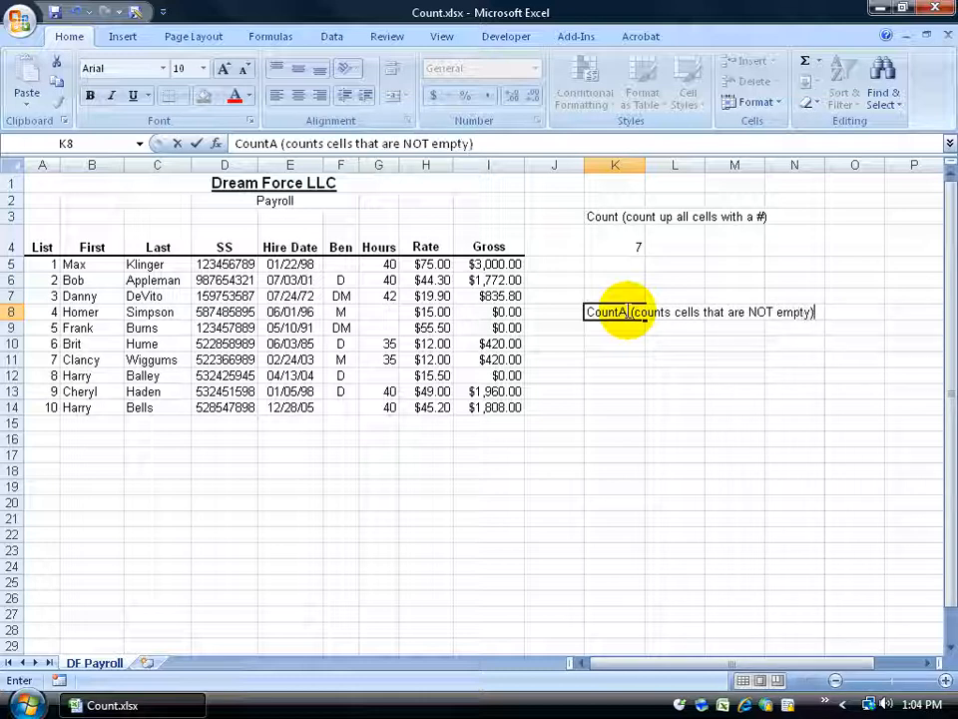
type(")")
key("Return")
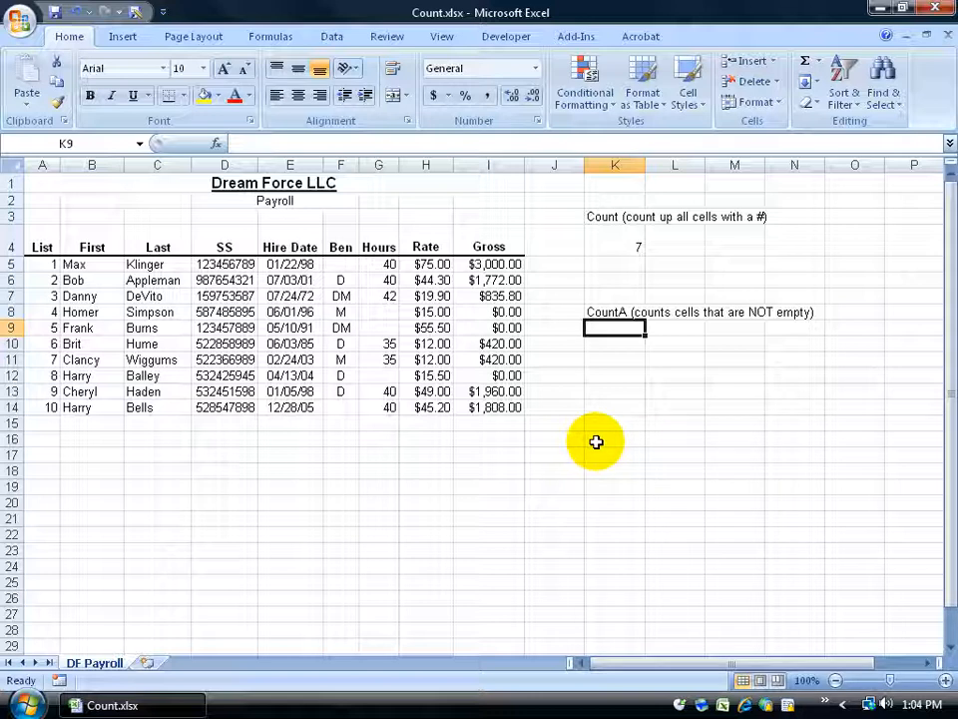
Start a COUNTA function in cell K9 through Insert Function, choosing it from the Statistical category
type("=")
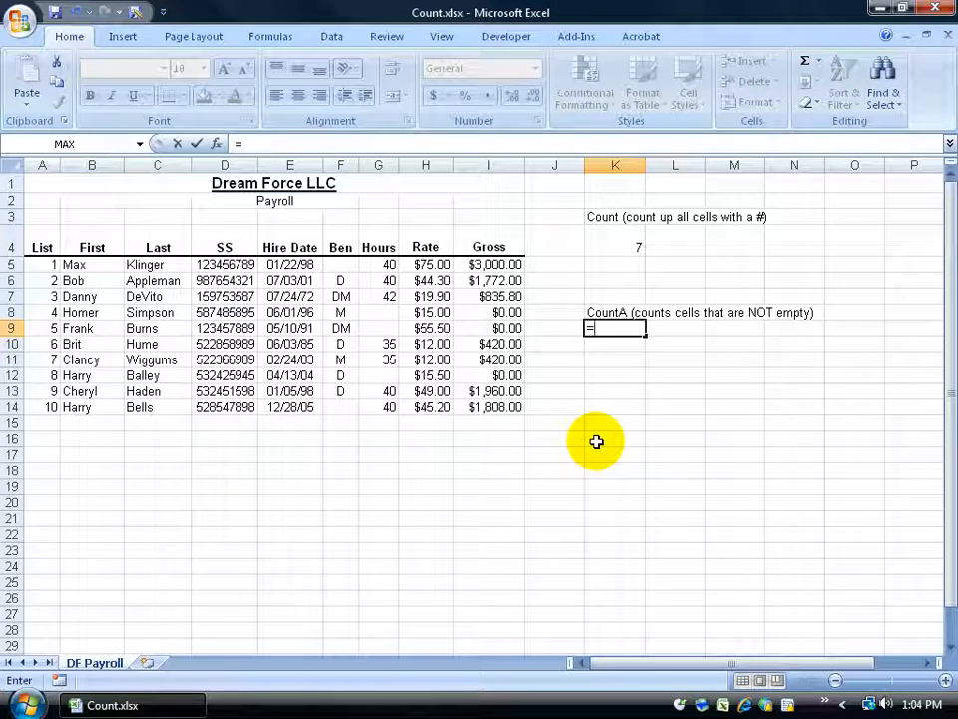
key("Escape")
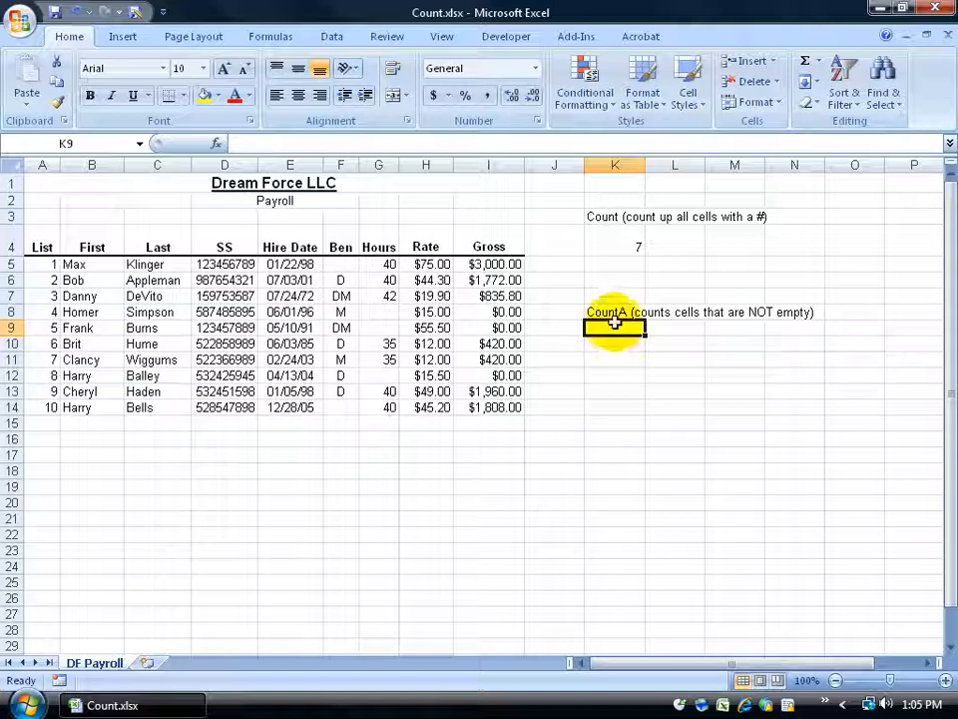
left_click(218, 144)
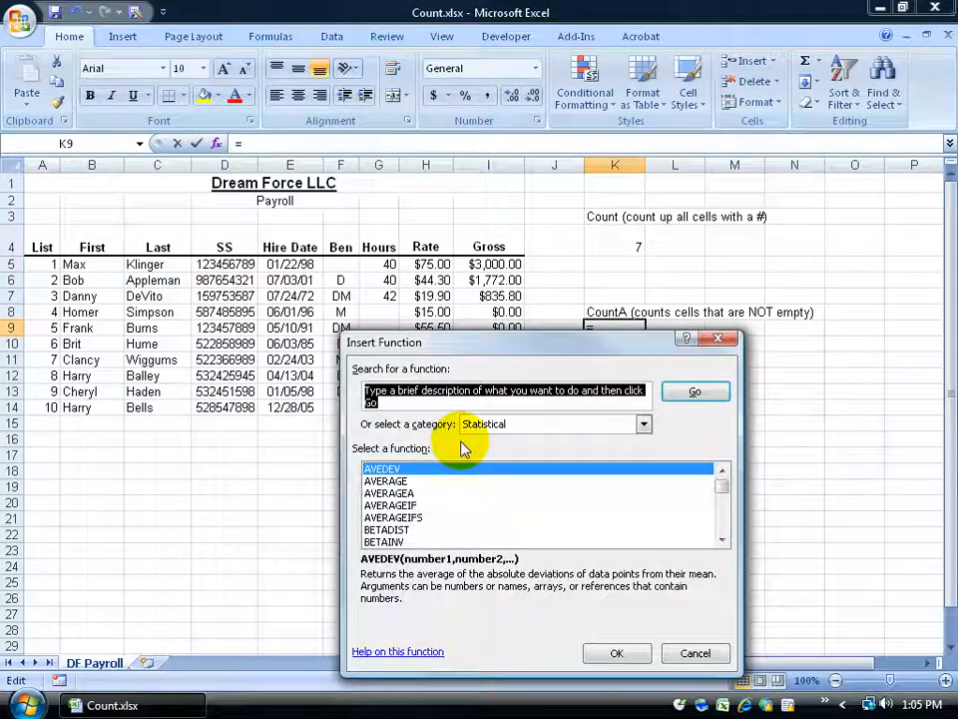
left_click(643, 424)
left_click(609, 454)
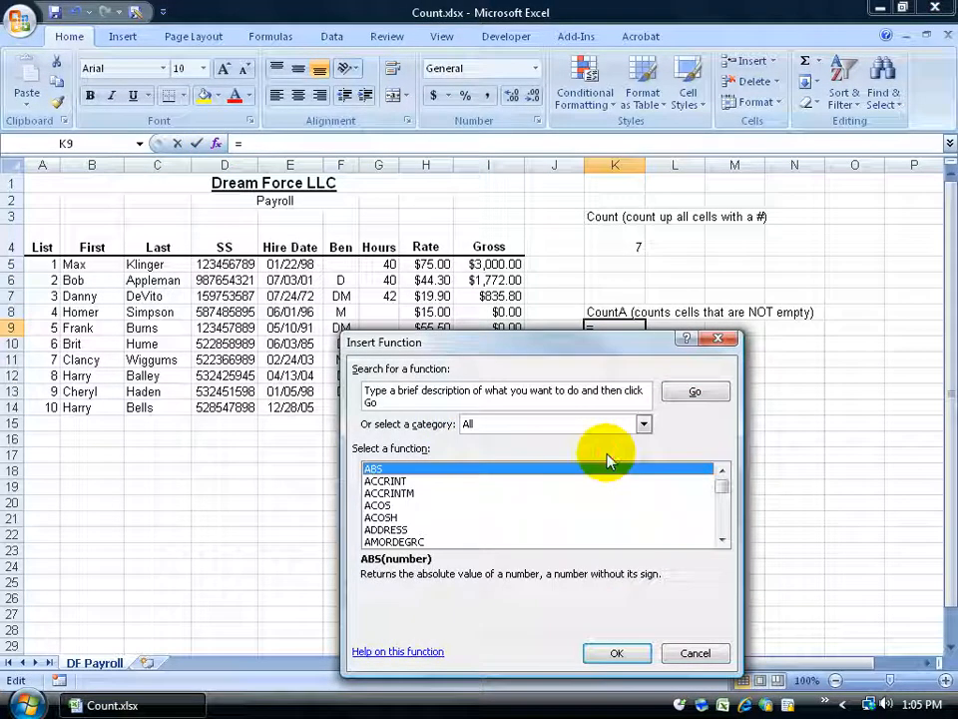
left_click(643, 425)
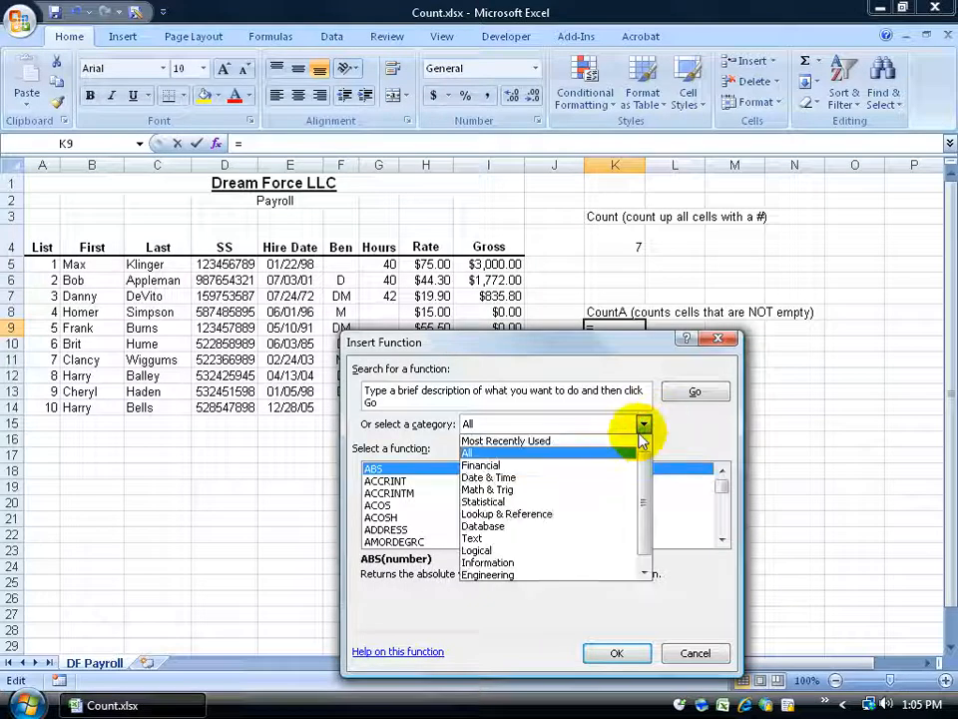
left_click(573, 502)
mouse_move(719, 492)
left_mouse_down()
mouse_move(722, 504)
mouse_move(723, 496)
left_mouse_up()
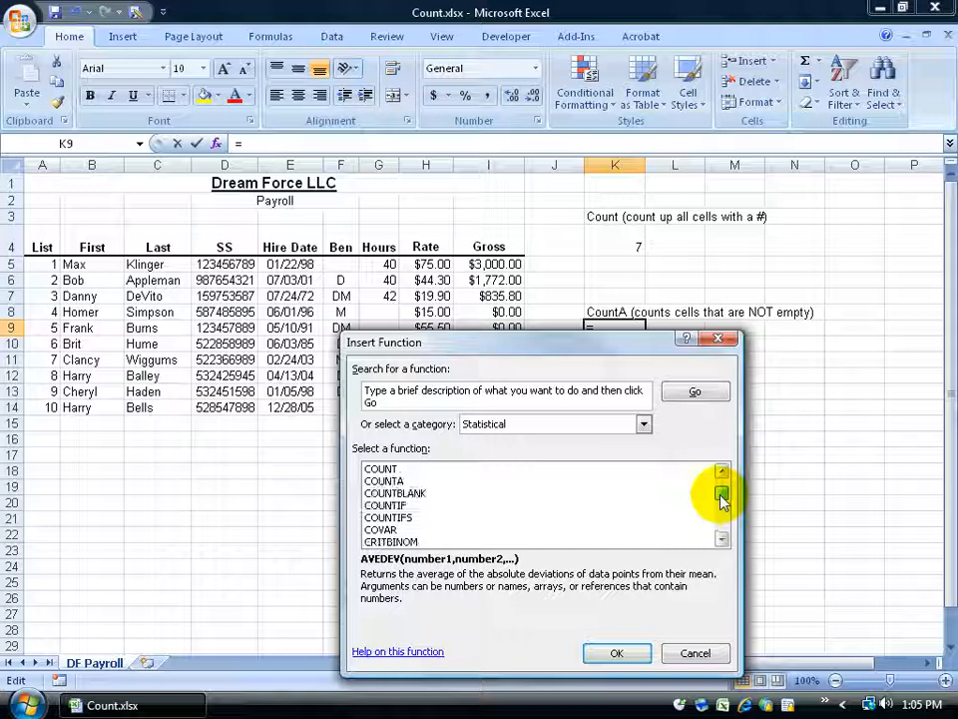
double_click(385, 481)
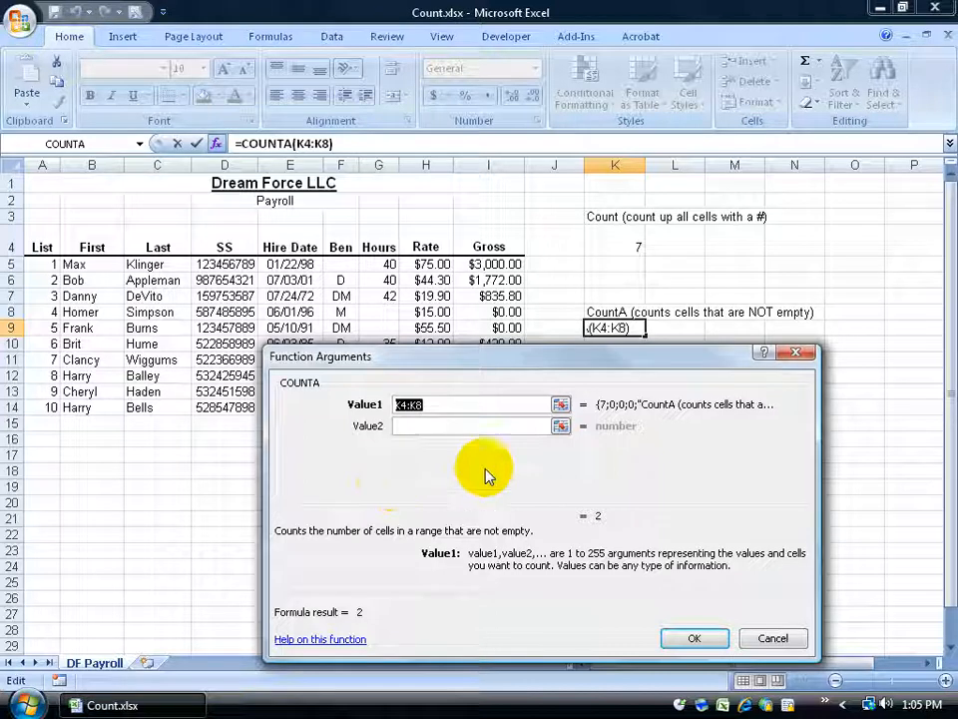
Set COUNTA's Value1 argument to the Ben range F5:F14 and complete the formula
left_click(561, 405)
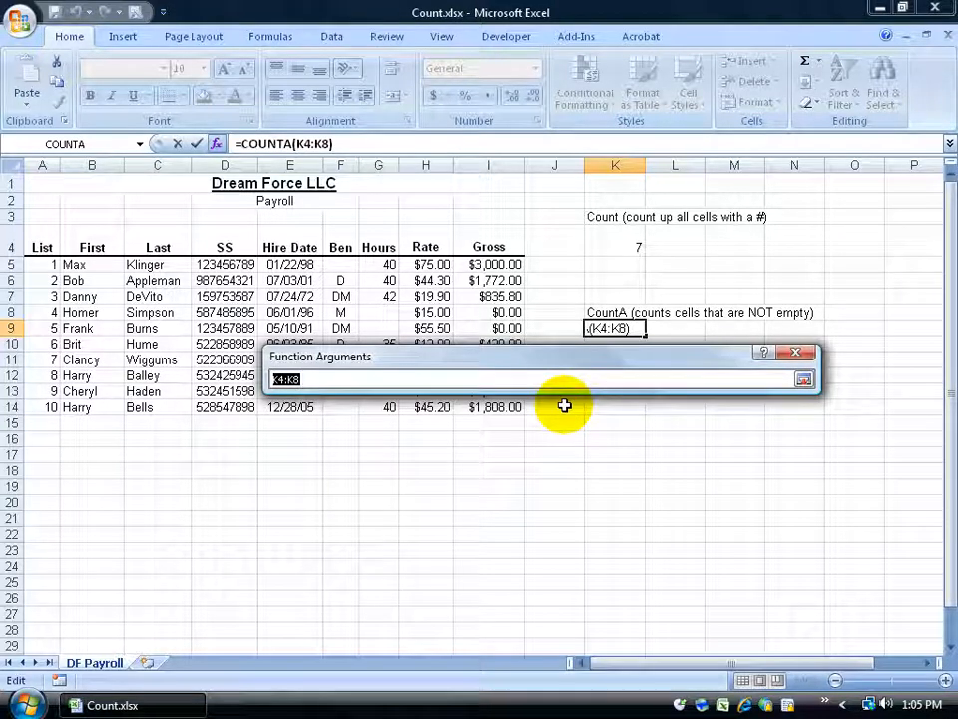
left_click_drag(530, 364, 409, 474)
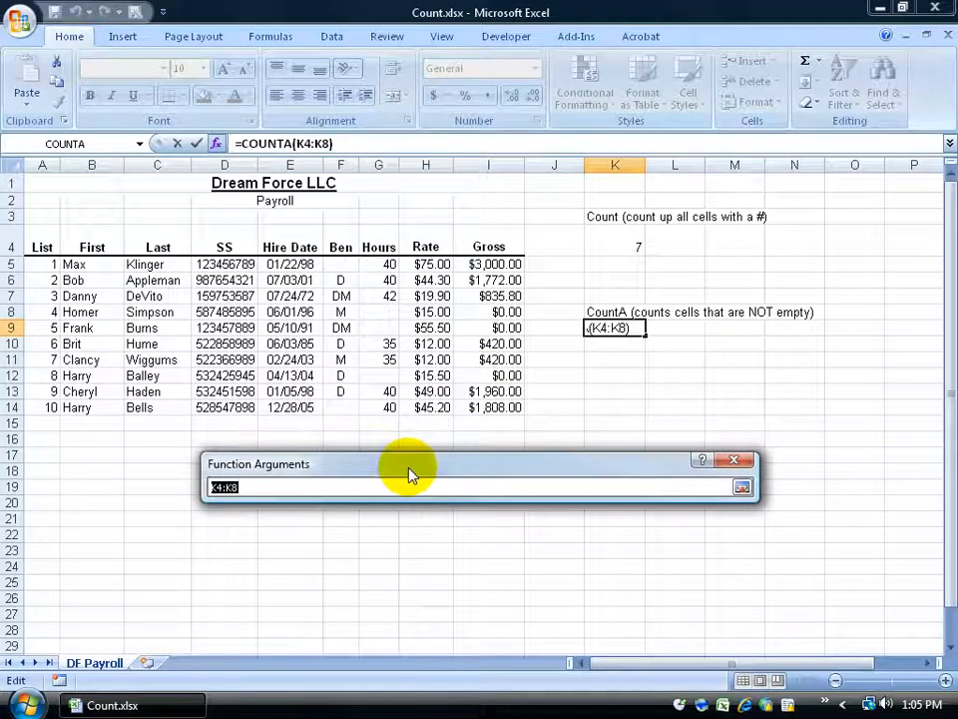
left_click(343, 263)
left_click_drag(342, 263, 351, 404)
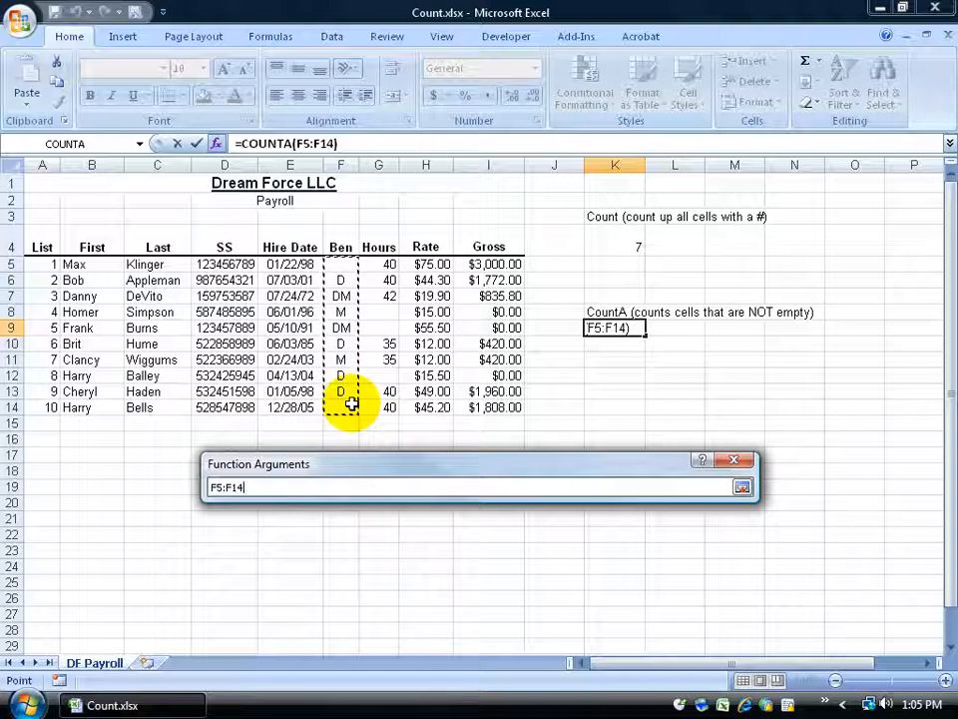
left_click(742, 486)
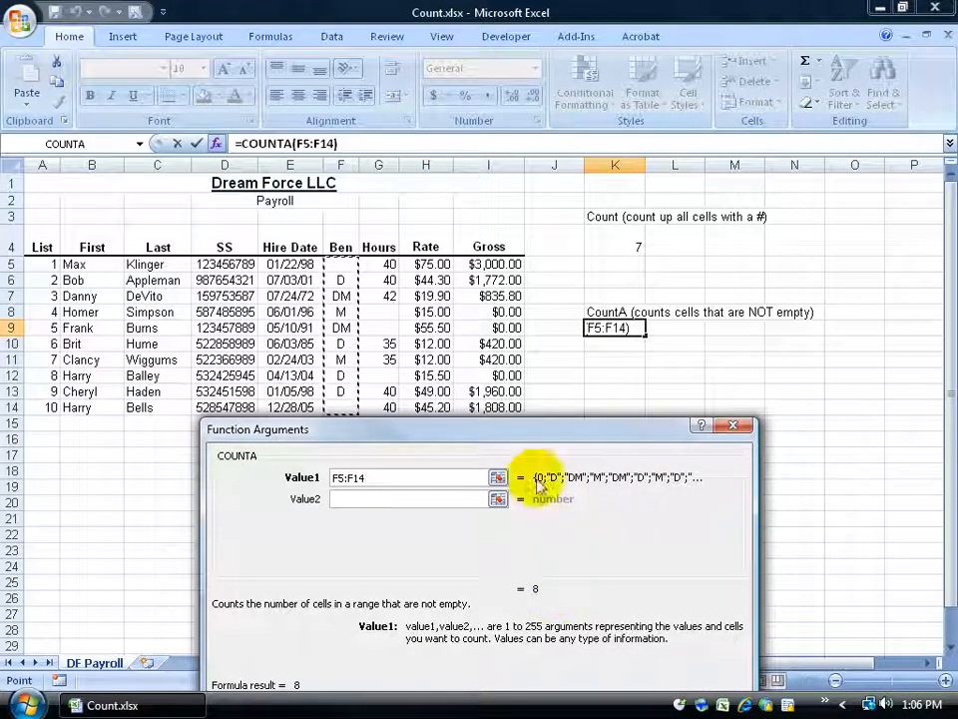
left_click_drag(526, 433, 574, 356)
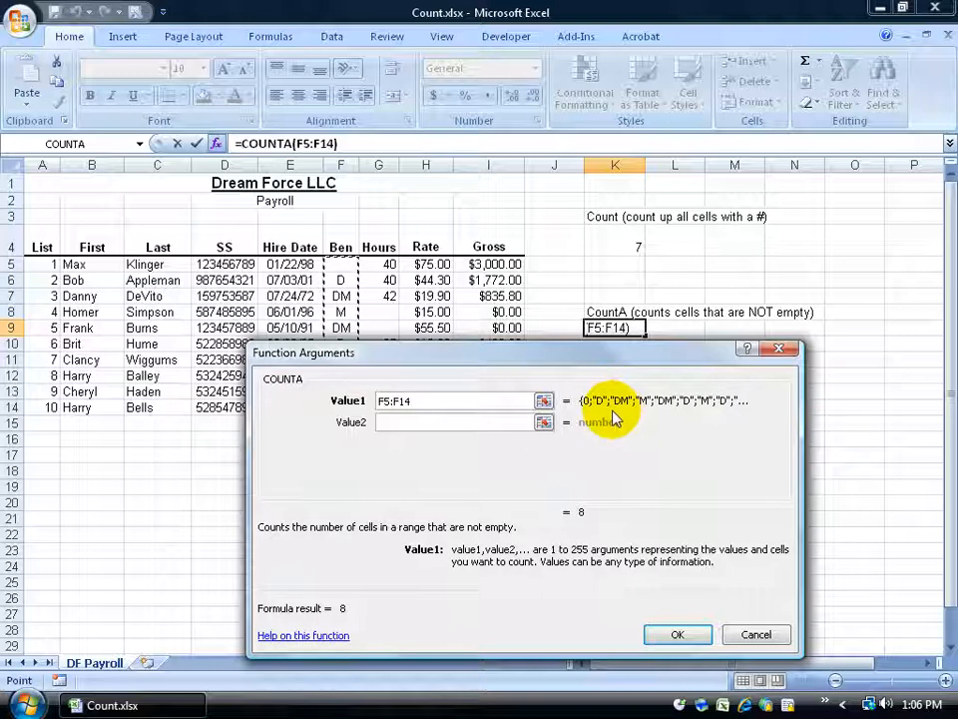
left_click(664, 636)
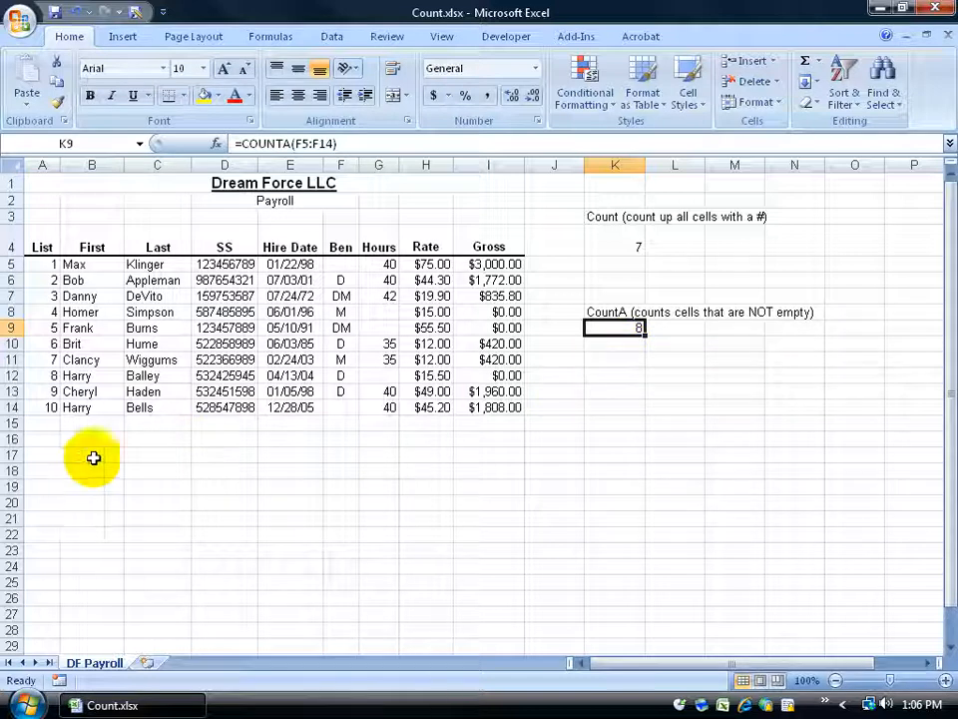
left_click(49, 422)
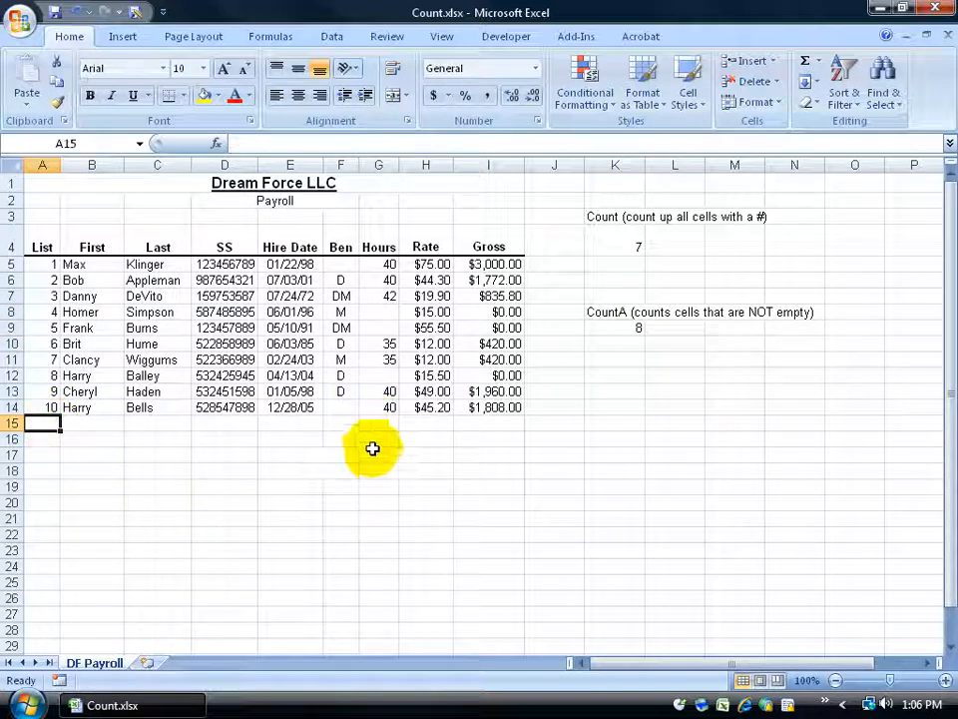
left_click(632, 330)
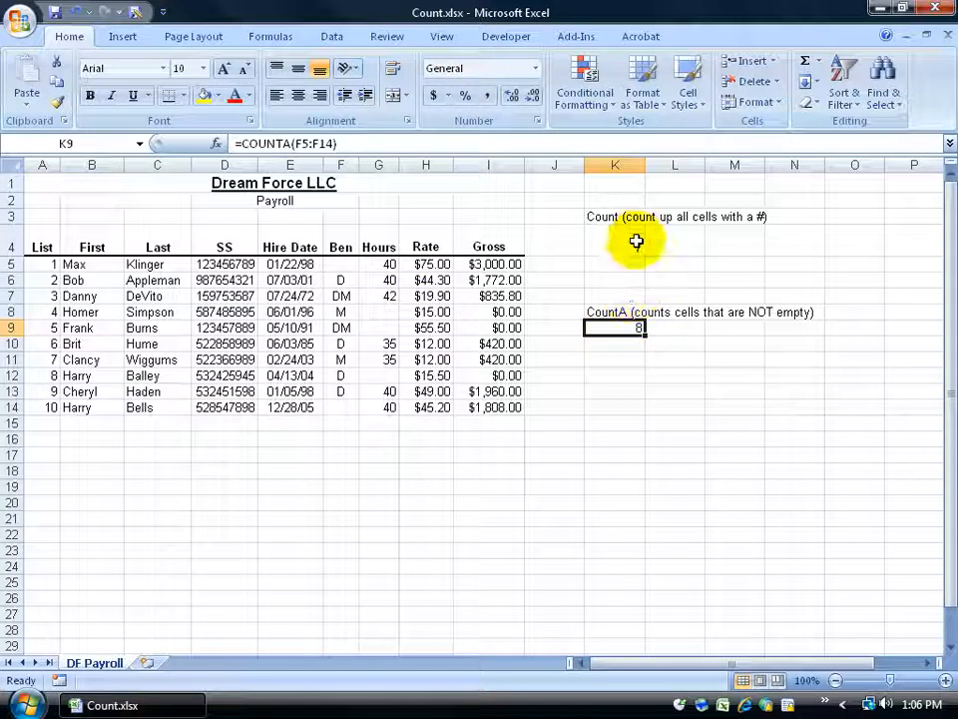
left_click_drag(376, 265, 379, 406)
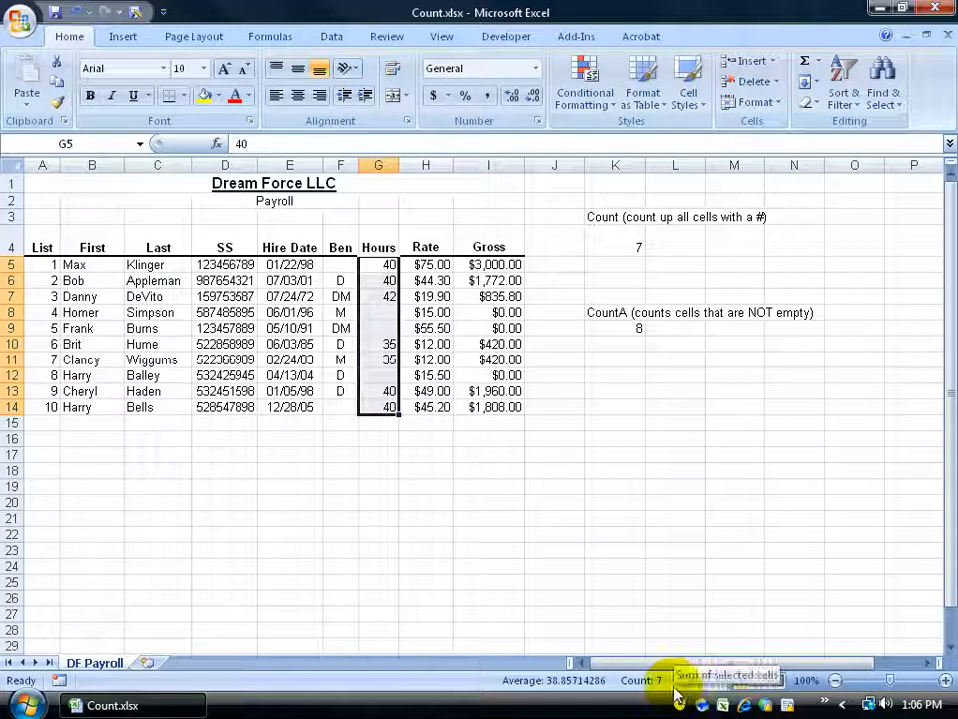
left_click(628, 417)
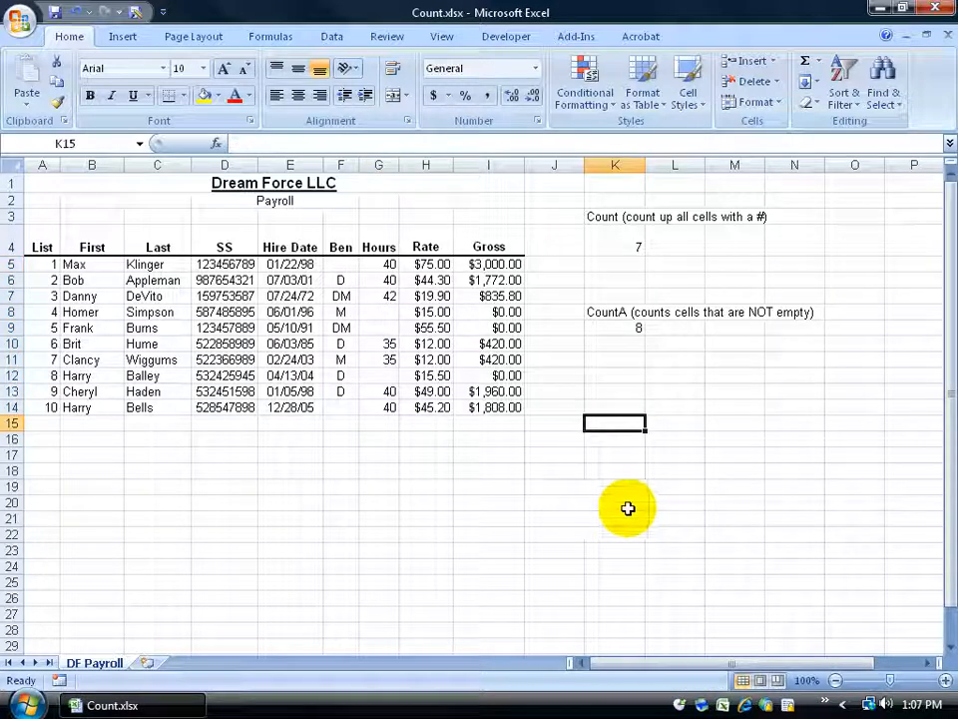
Extend the range of the COUNTA formula in K9 to F5:F23
left_click(620, 328)
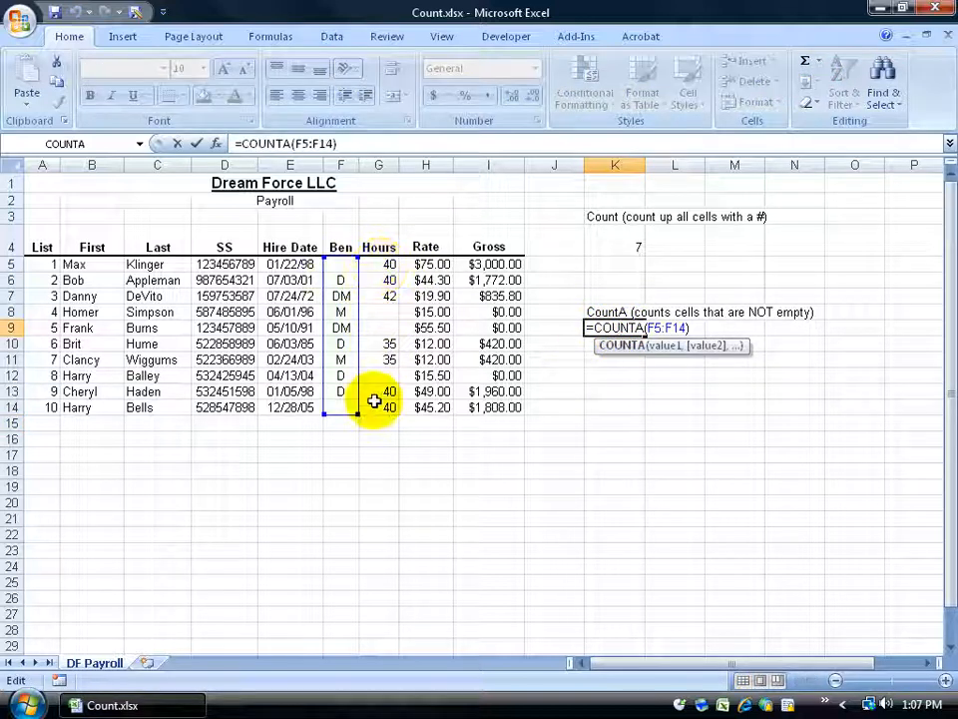
left_click_drag(355, 419, 352, 552)
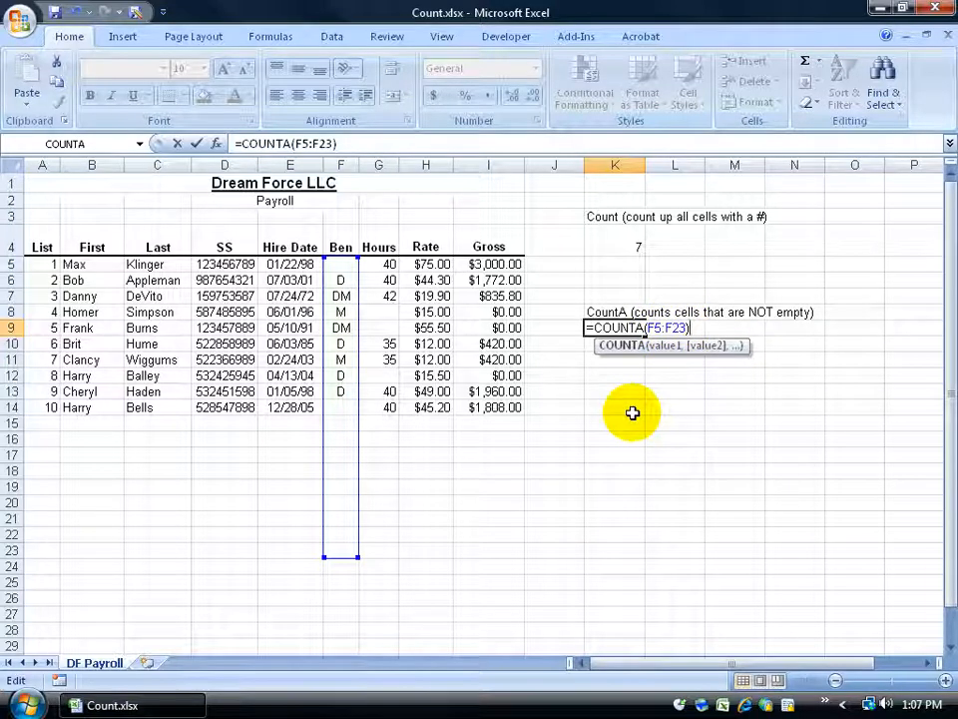
key("Return")
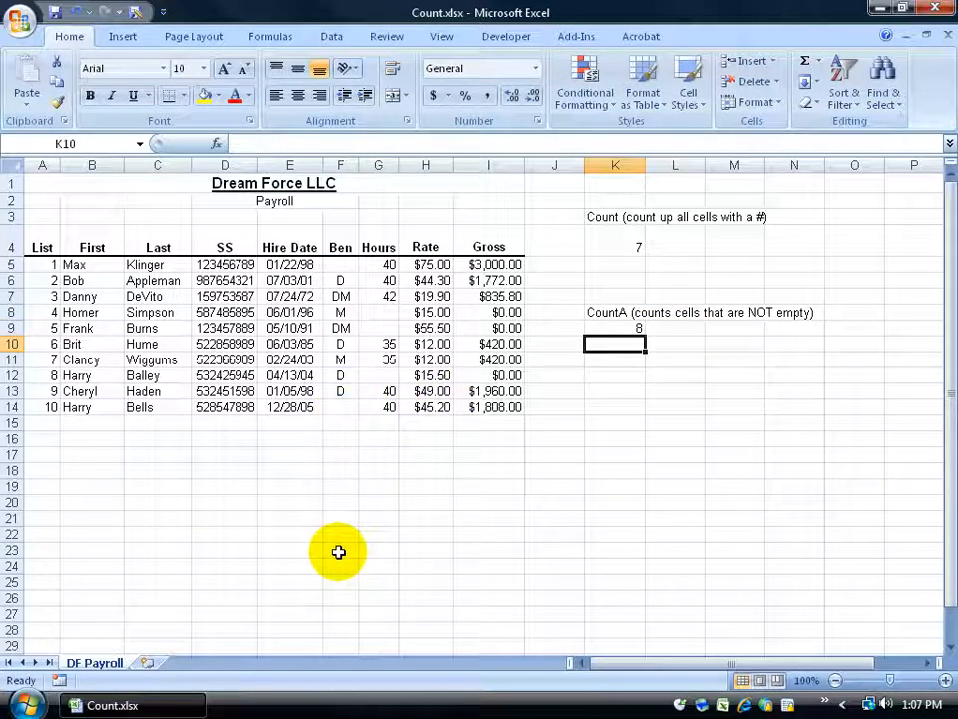